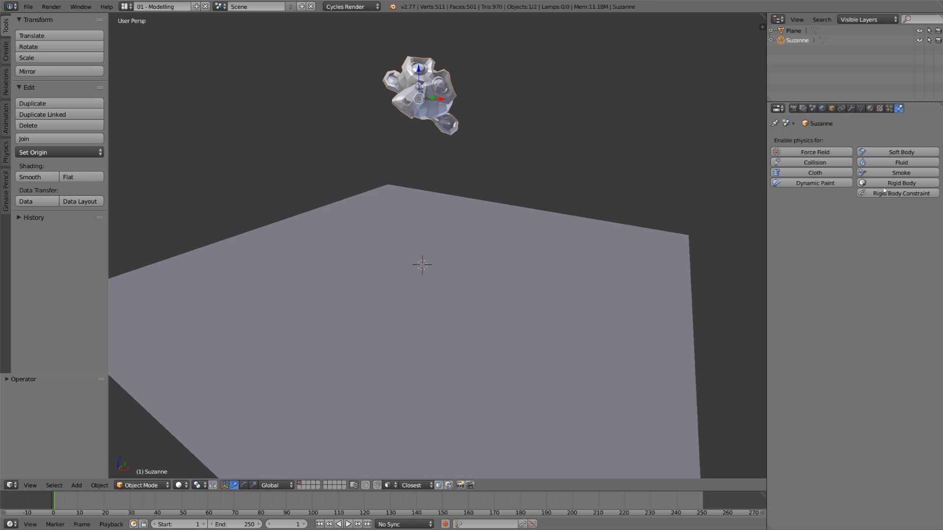
- Add an active rigid body to Suzanne, play the simulation and return to frame 1
click(890, 184)
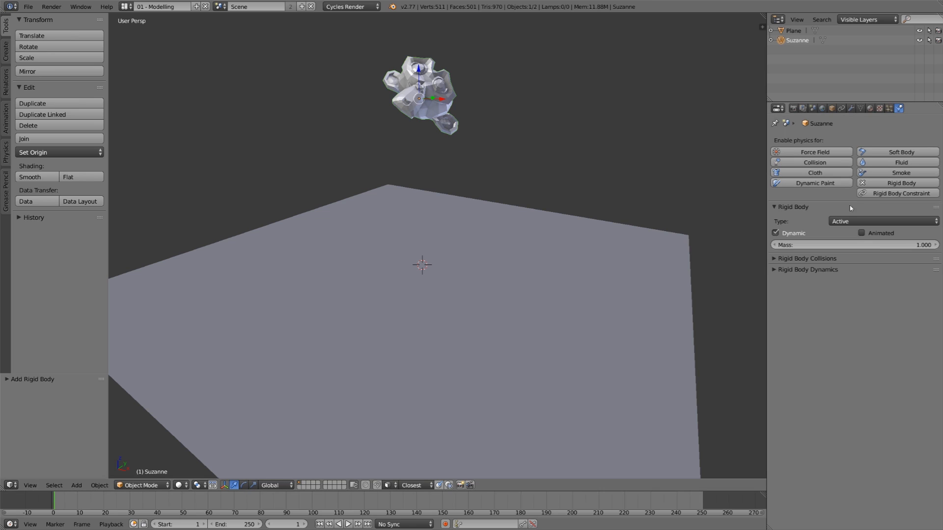
click(349, 525)
scroll(472, 344, down, 5)
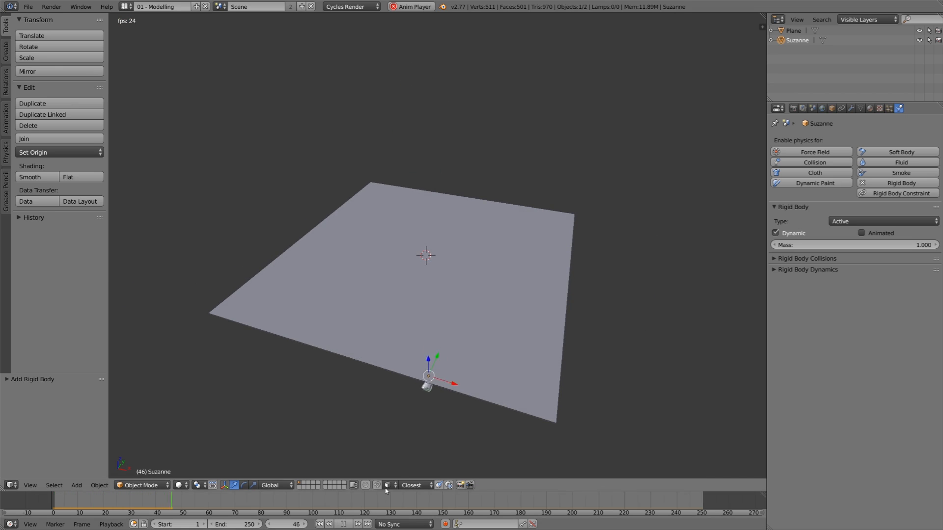
click(343, 525)
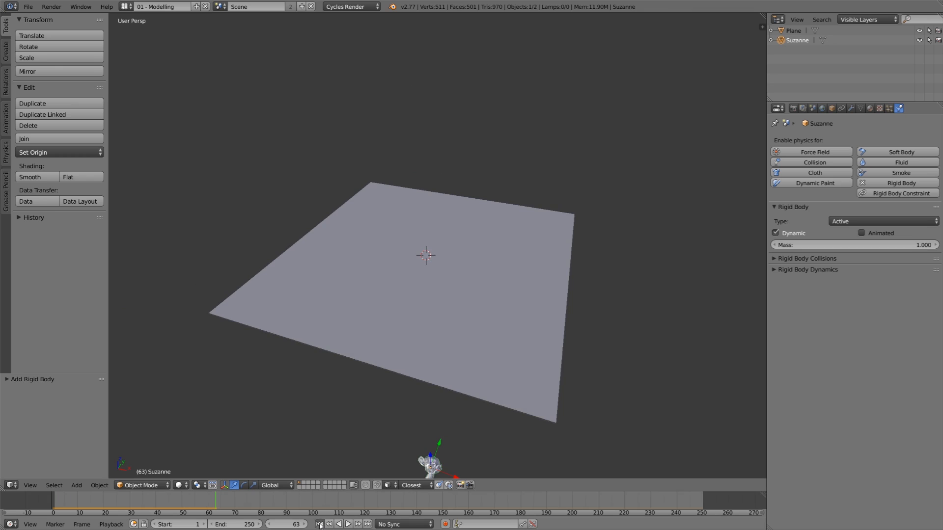
click(320, 525)
middle_drag(408, 409, 427, 377)
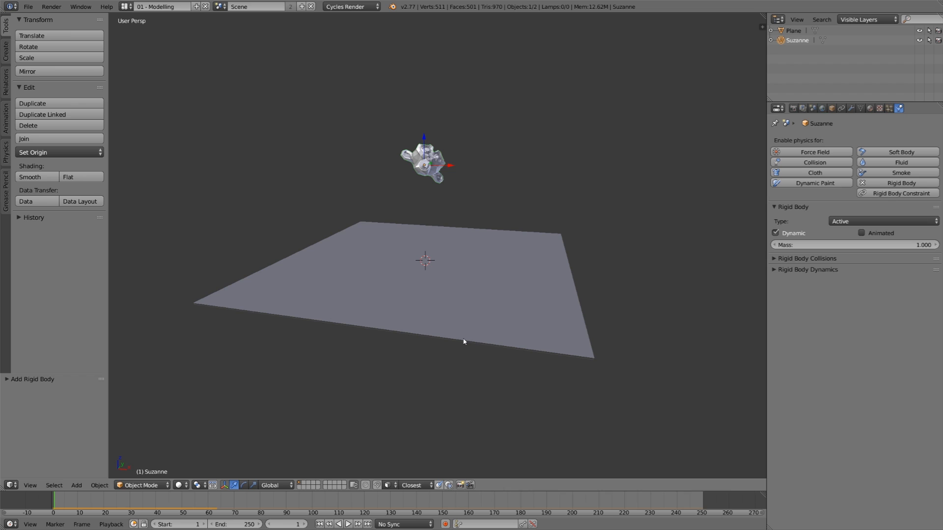
- Add a rigid body of type Passive to the plane and play the simulation to test the collision
right_click(498, 324)
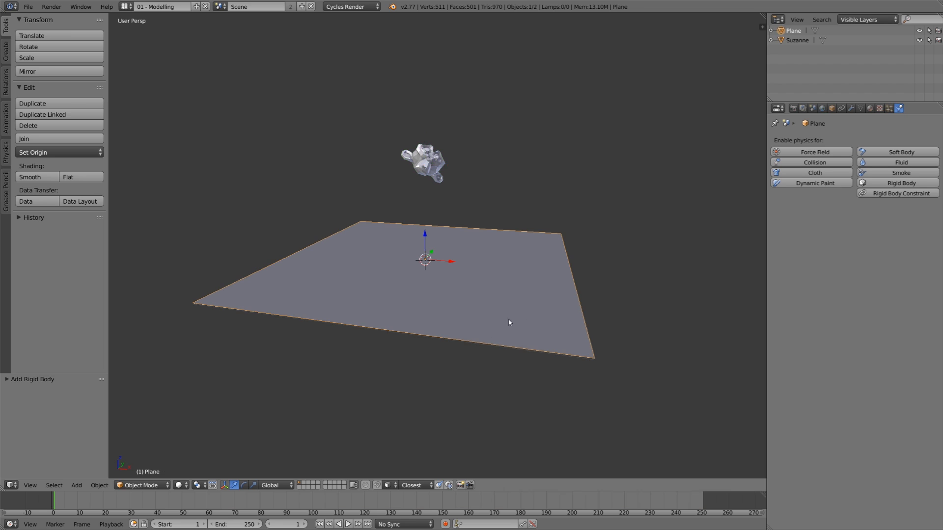
click(904, 183)
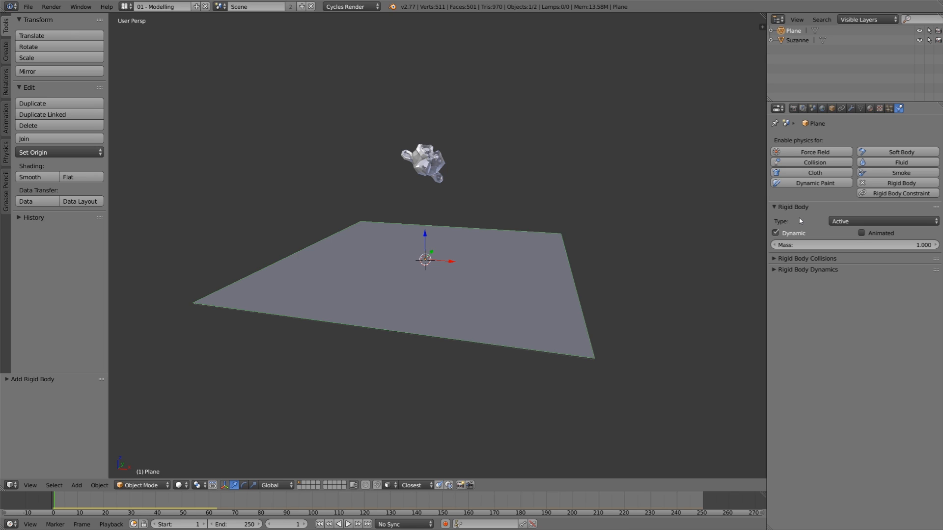
click(857, 222)
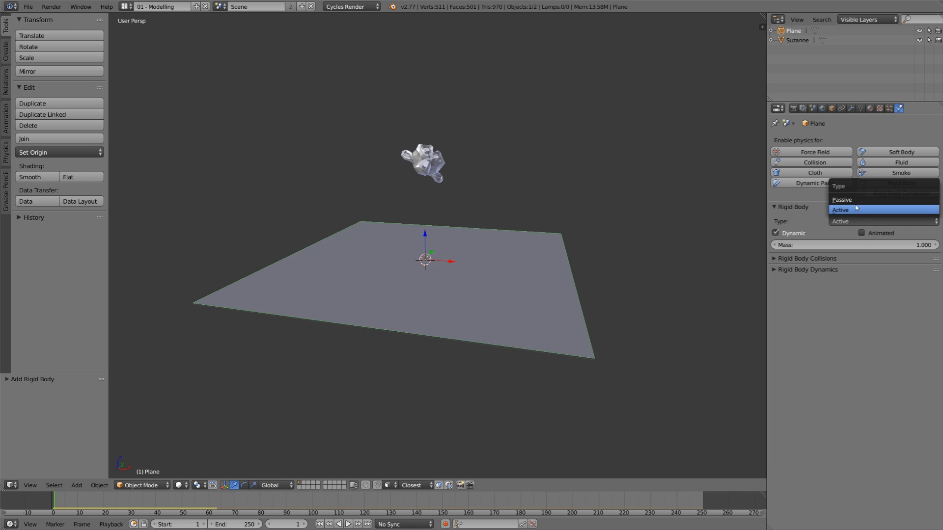
click(857, 201)
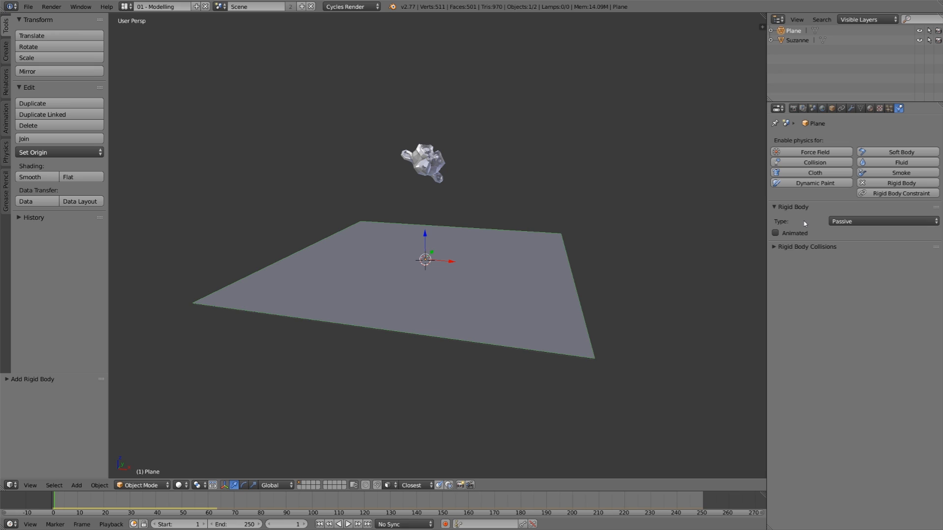
click(348, 524)
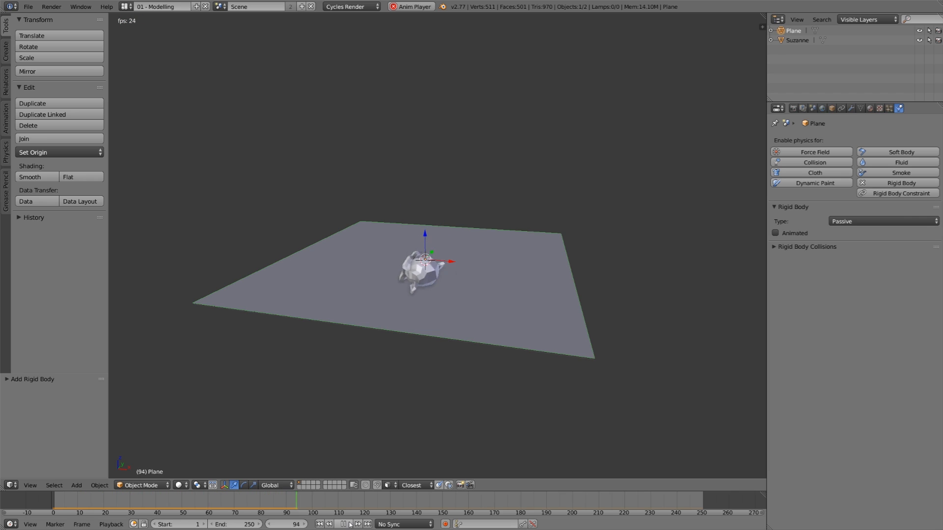
key(Escape)
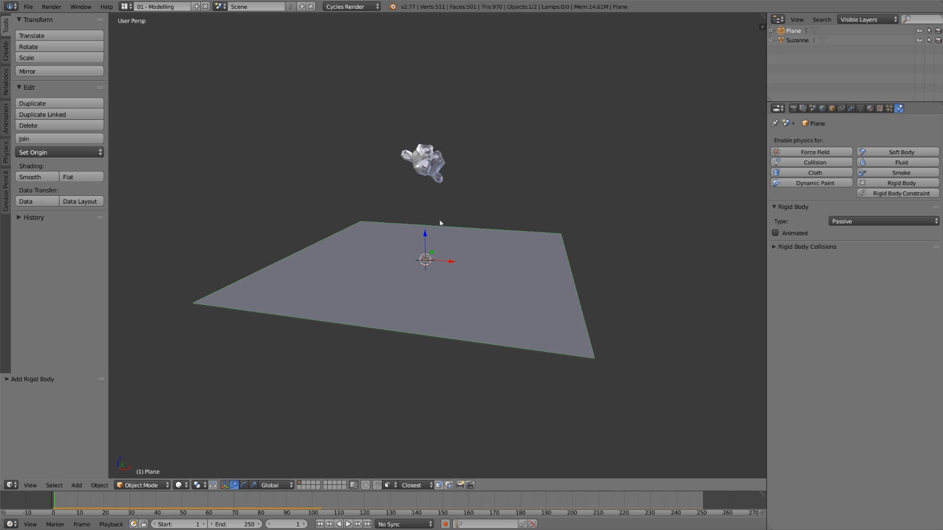
- Preview the simulation with Dynamic disabled on Suzanne's rigid body, and re-enable the option at frame 1
right_click(438, 169)
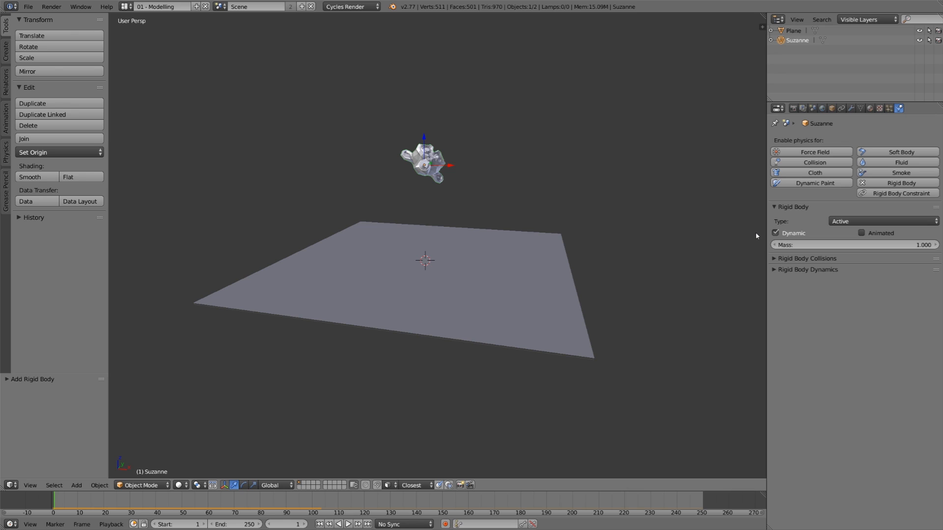
click(776, 234)
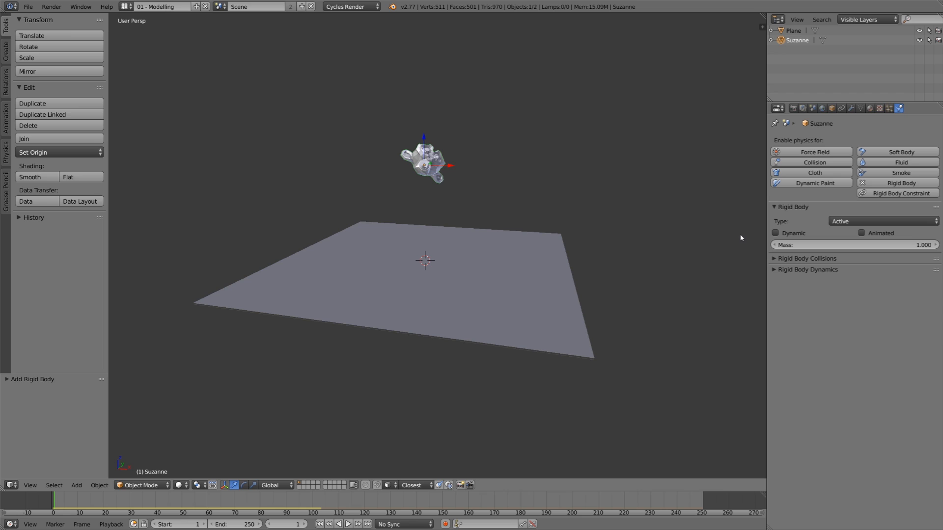
click(348, 525)
click(348, 525)
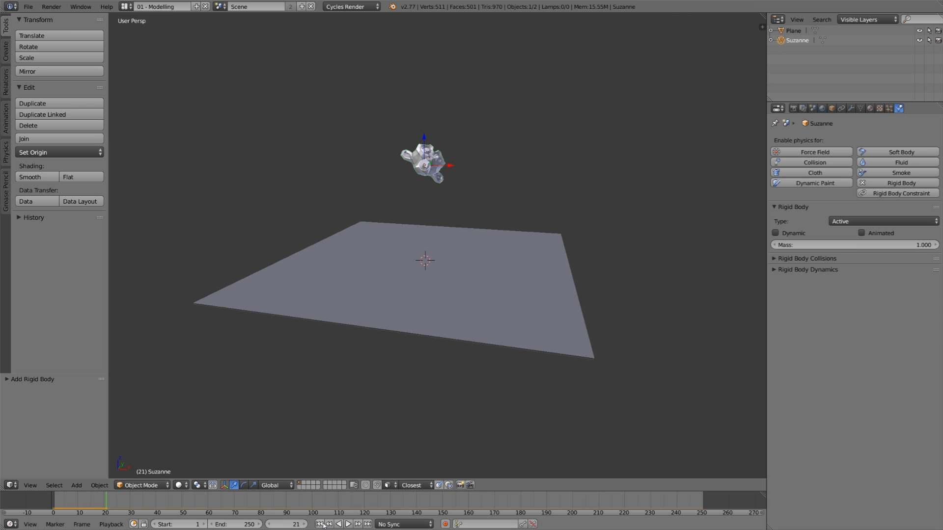
click(319, 525)
click(781, 234)
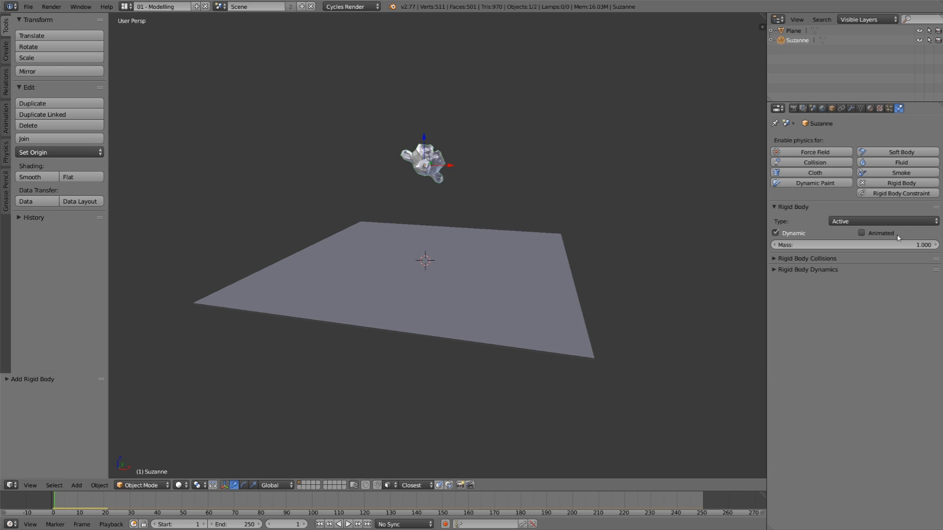
- Move Suzanne down along Z and along X to just above the plane's edge, and insert a Location keyframe at frame 1
middle_drag(454, 291, 492, 288)
key(g)
key(z)
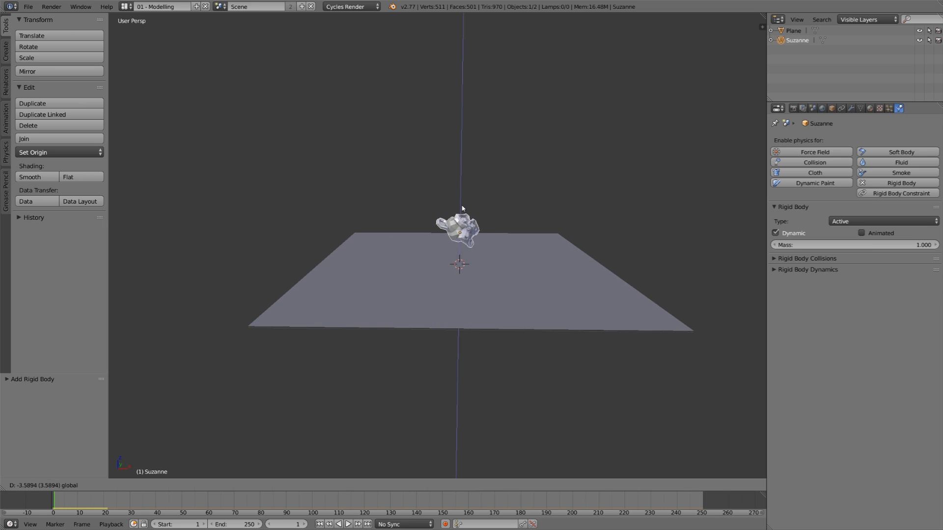
click(490, 252)
key(g)
key(x)
click(364, 246)
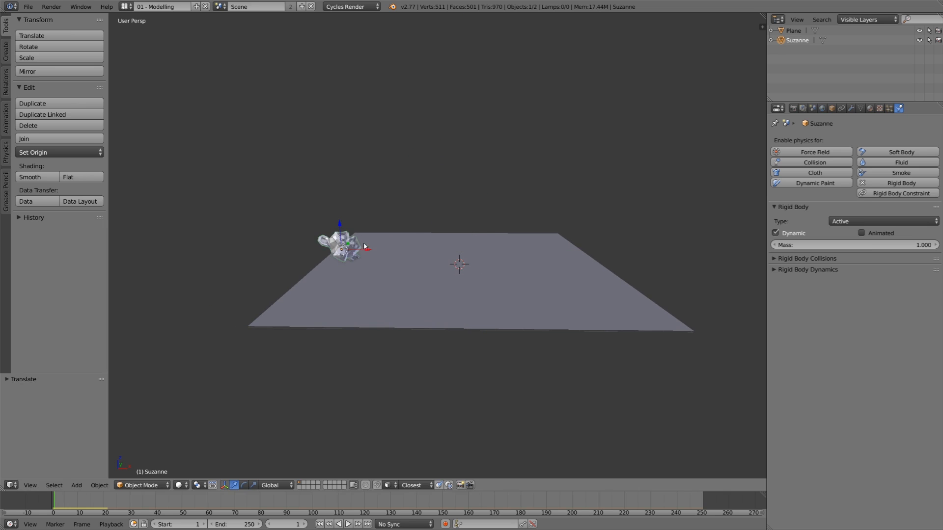
middle_drag(400, 280, 377, 262)
drag(363, 244, 360, 245)
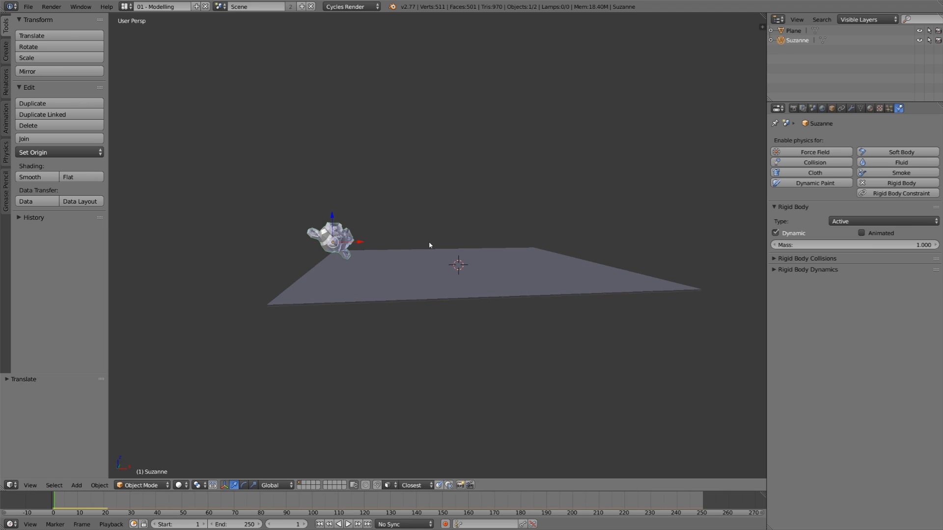
key(i)
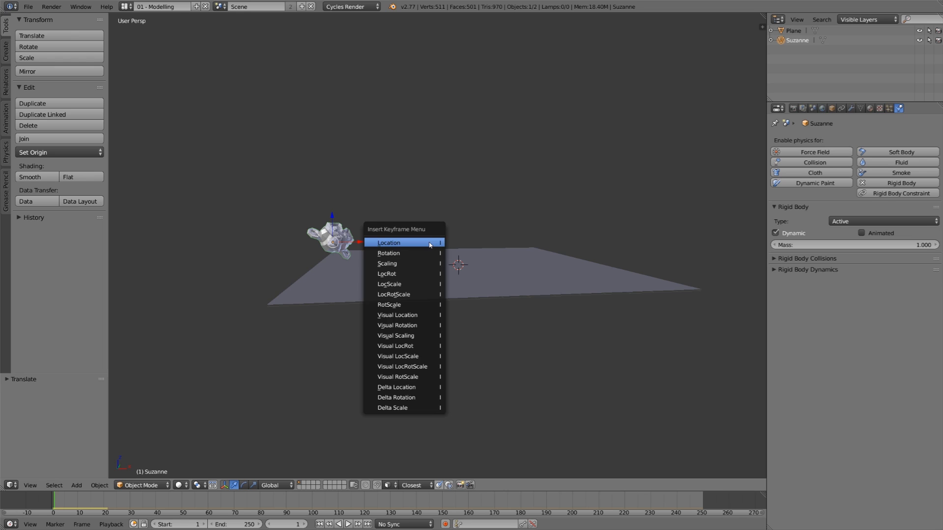
click(430, 243)
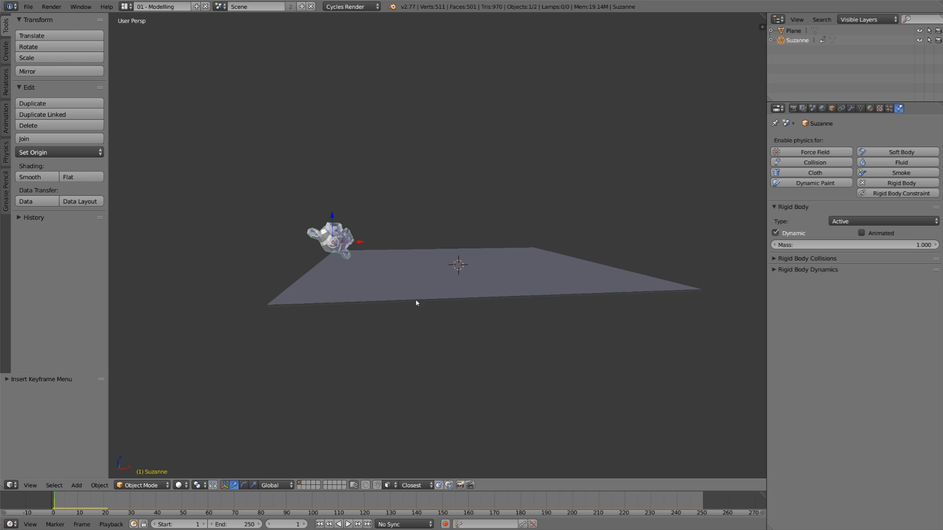
- At frame 10, place Suzanne higher and further inward over the plane along Z and X, and insert a Location keyframe
click(79, 501)
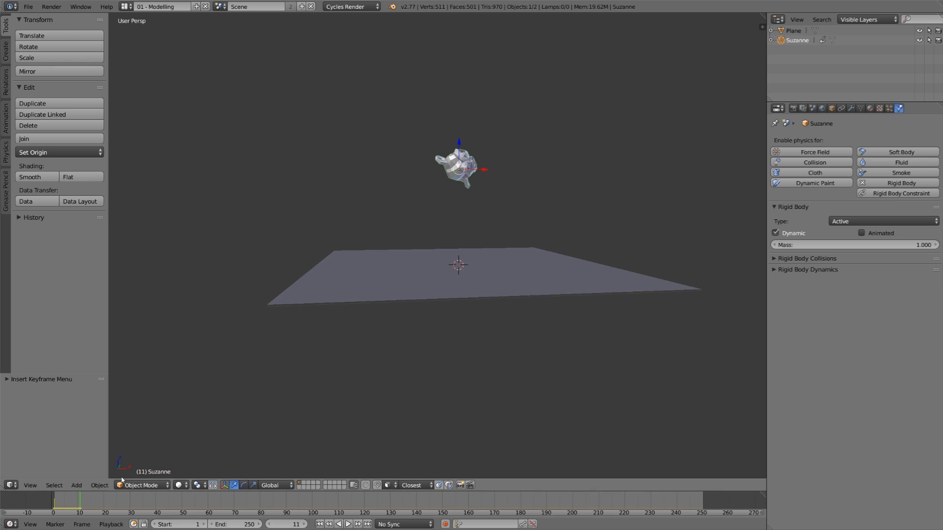
key(Left)
key(g)
key(z)
click(471, 223)
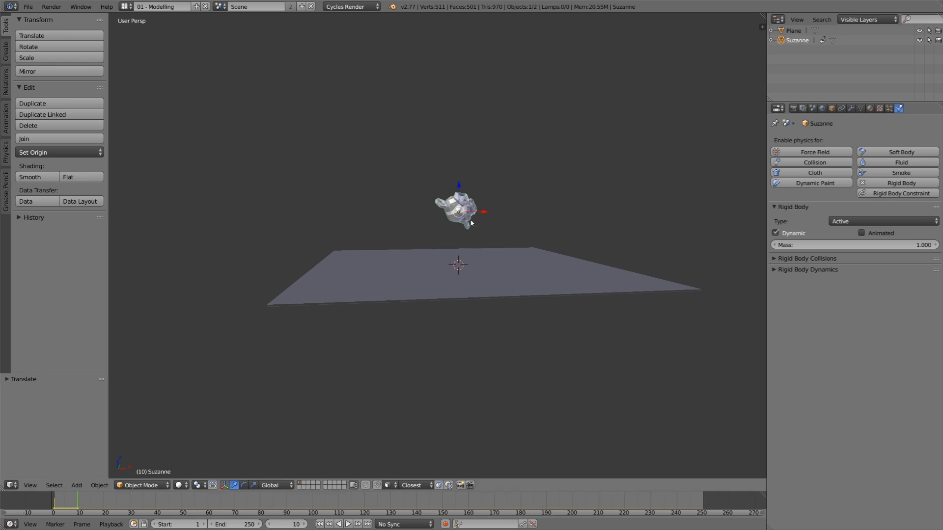
key(g)
key(x)
click(403, 223)
key(g)
key(z)
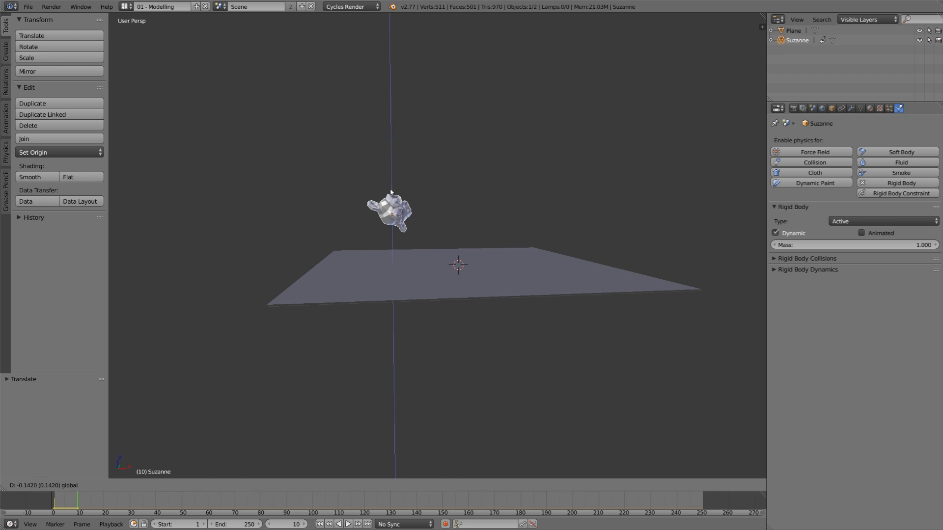
click(391, 192)
key(i)
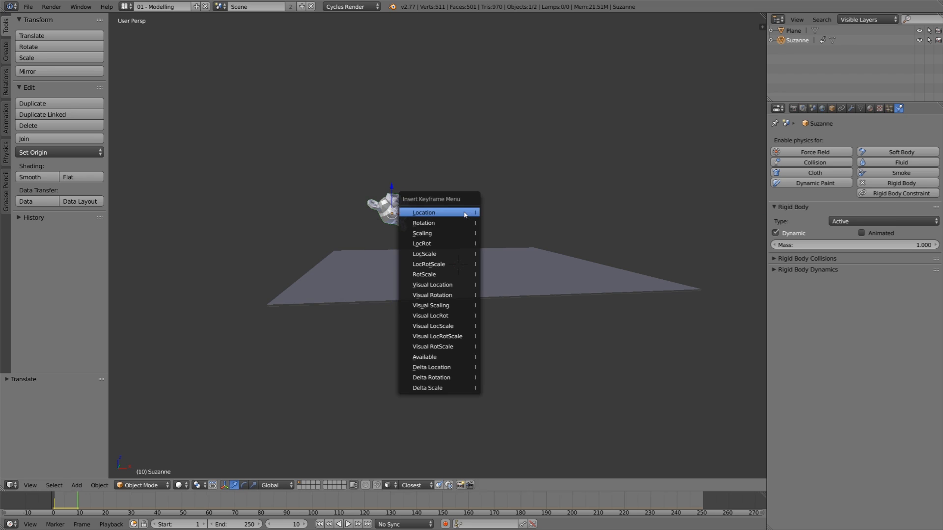
click(465, 213)
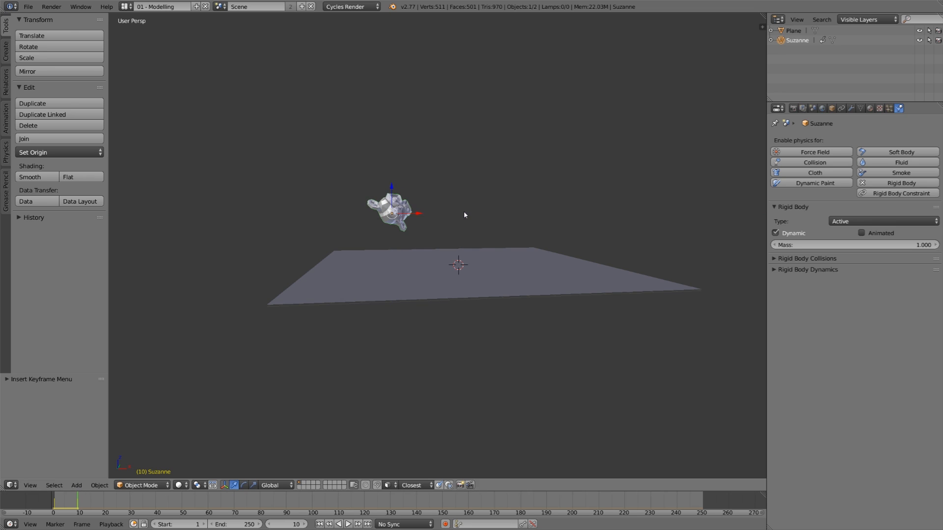
- Play the simulation from the first frame to check Suzanne's motion with Animated off, then return to frame 1
click(319, 525)
click(349, 525)
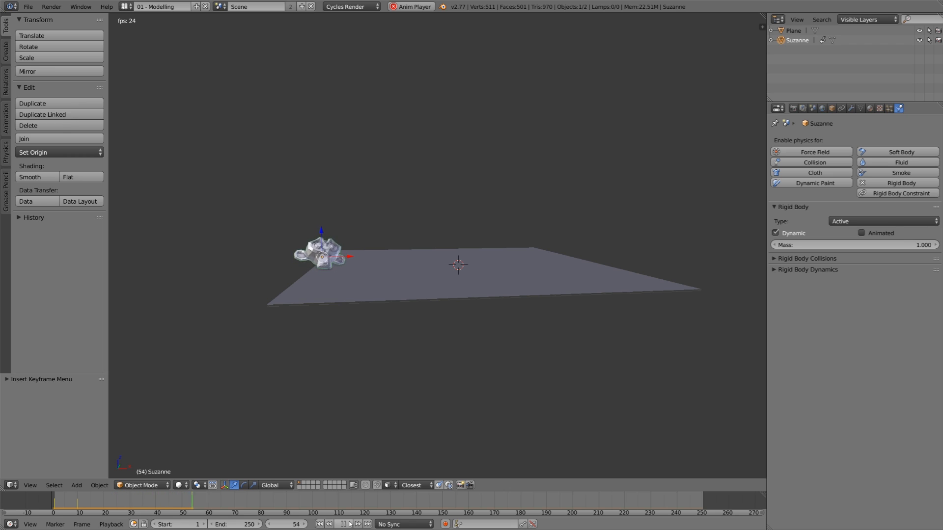
click(350, 524)
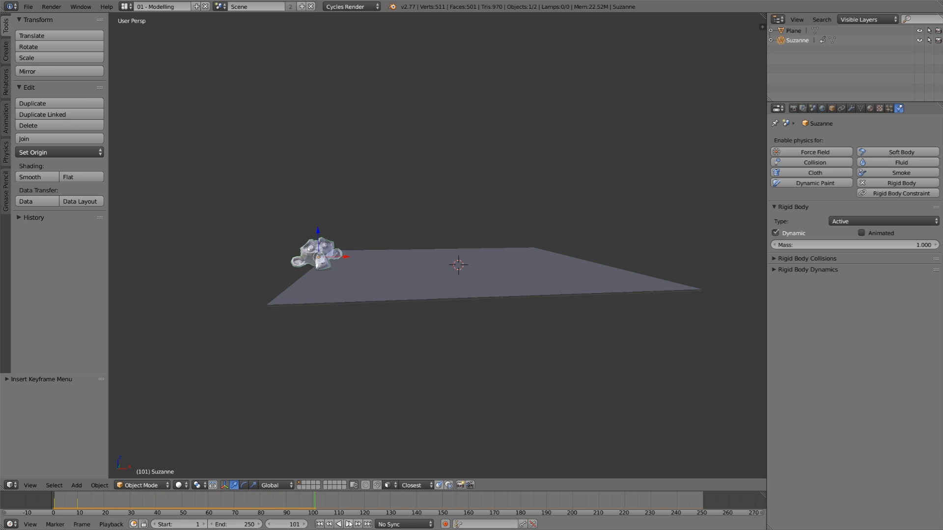
click(319, 525)
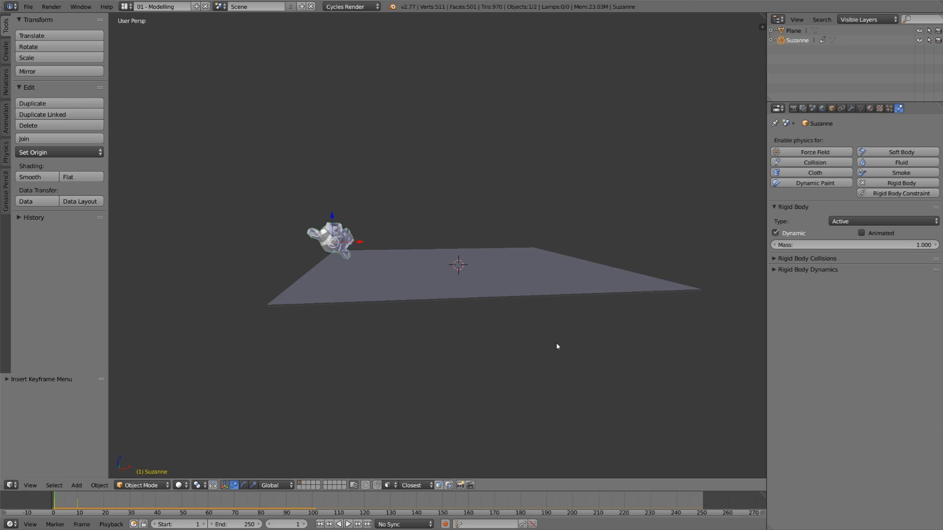
- Enable Animated on Suzanne's rigid body, play the keyframed motion and return to frame 1
click(862, 233)
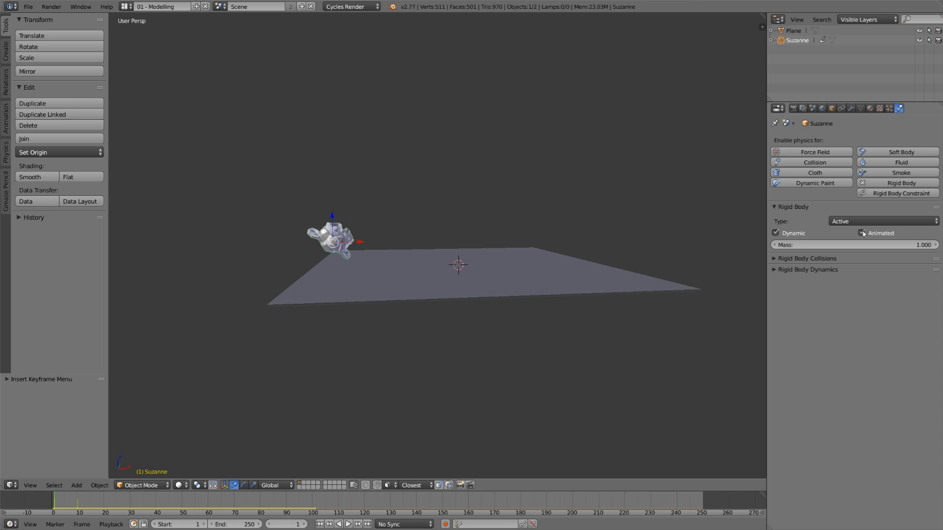
click(348, 524)
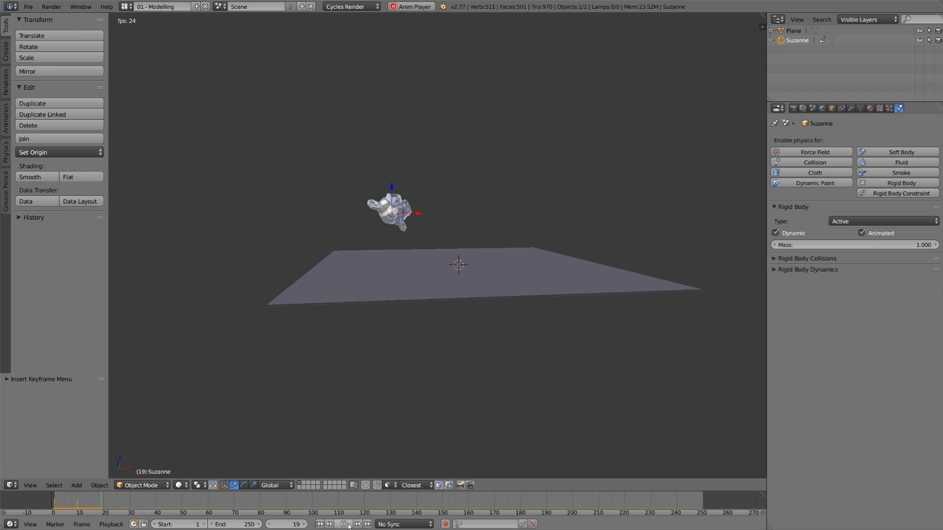
click(349, 525)
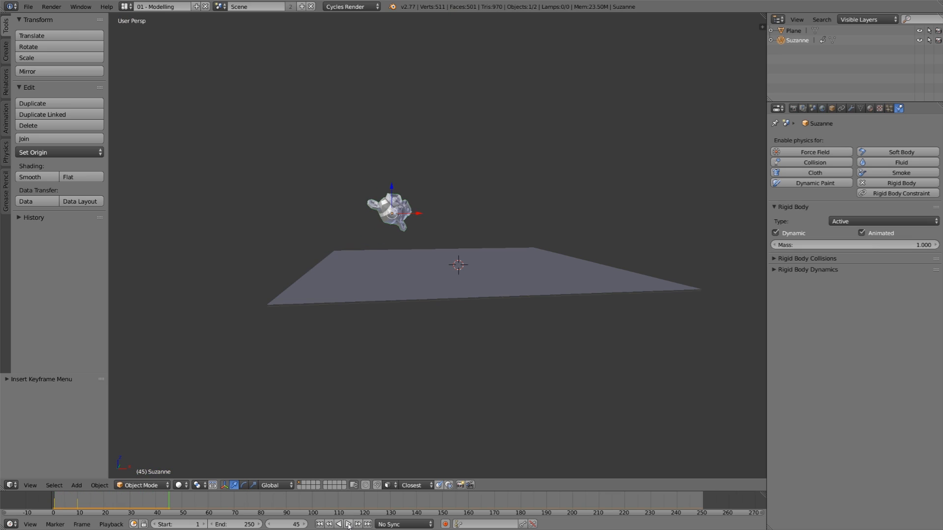
click(319, 525)
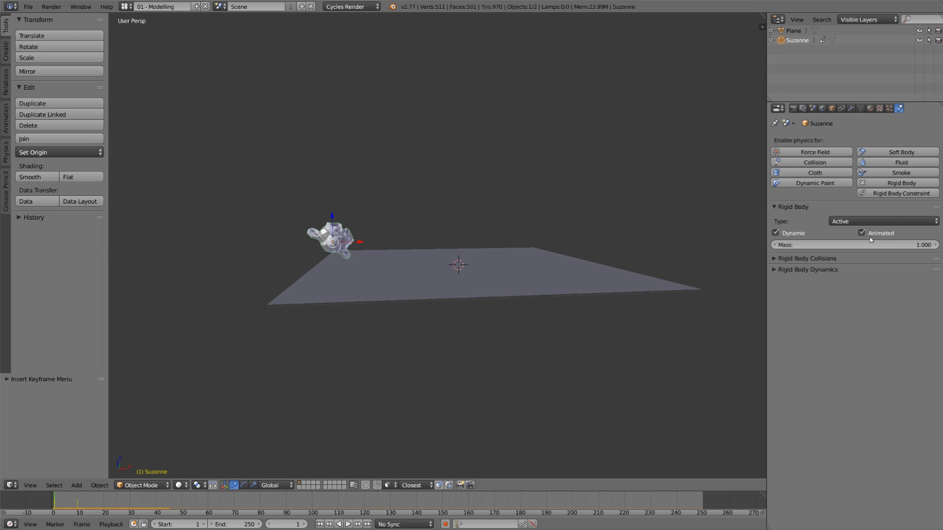
- Keyframe the rigid body's Animated option as off at frame 10
click(77, 509)
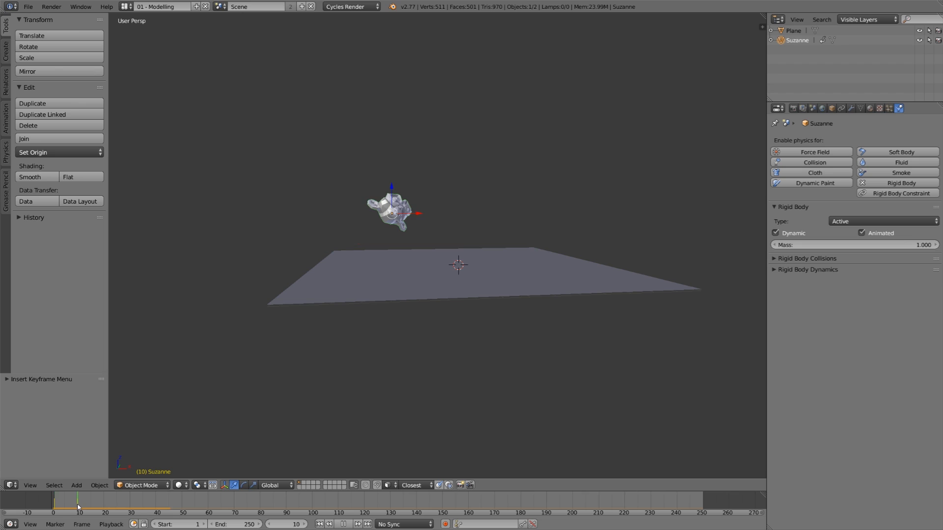
click(862, 233)
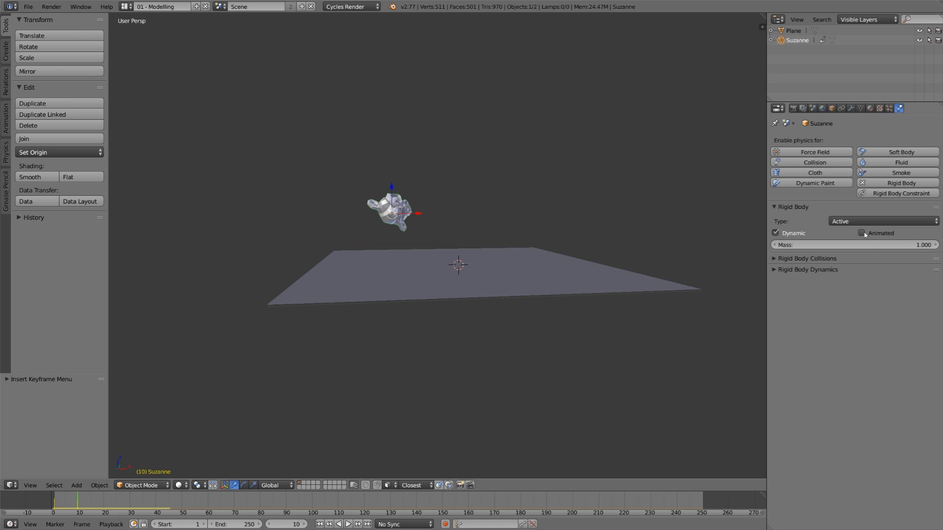
key(i)
click(862, 234)
- At frame 9, enable Animated on Suzanne's rigid body and keyframe the option
click(267, 525)
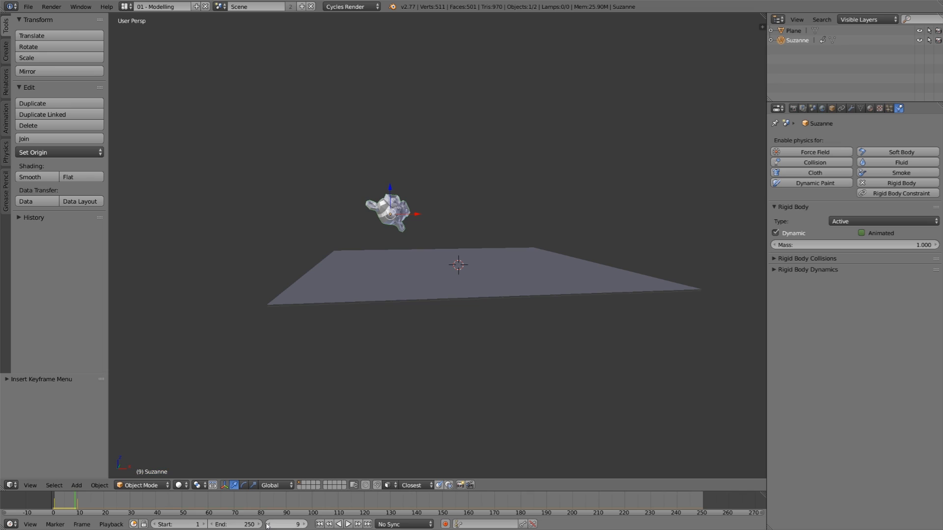
click(862, 234)
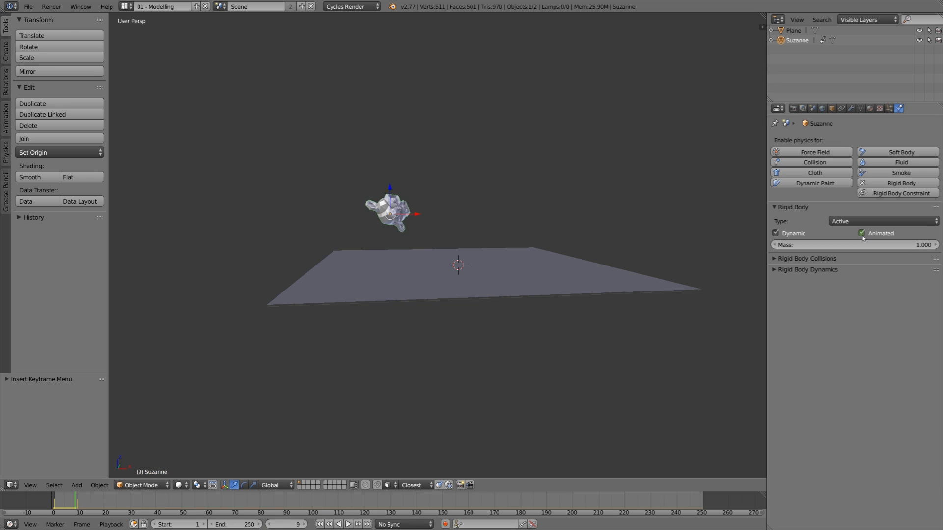
key(i)
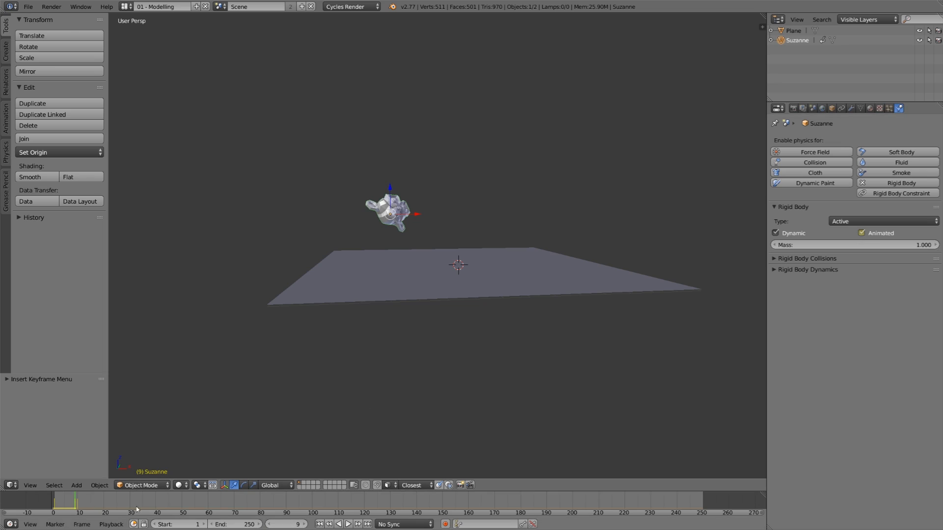
- Play the simulation from the first frame to check the handover from keyframed motion to physics, and return to frame 1
key(alt+a)
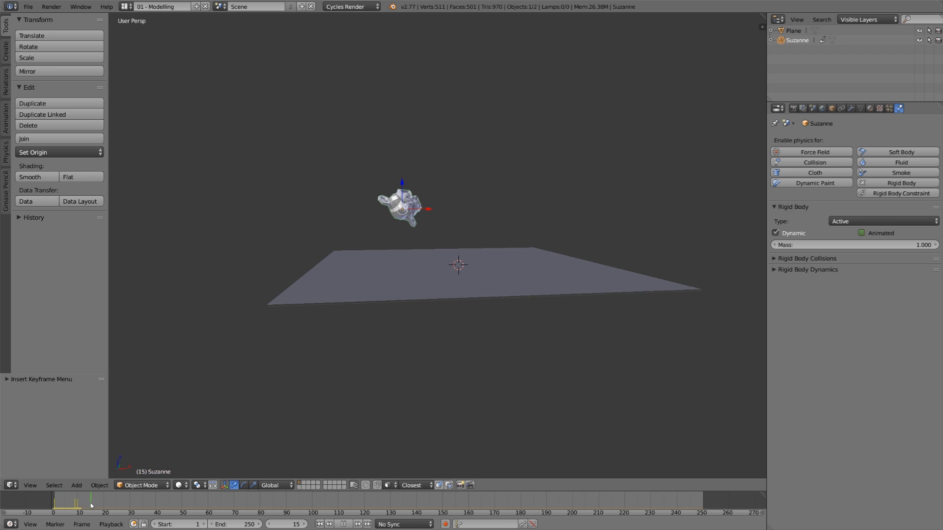
key(alt+a)
click(319, 524)
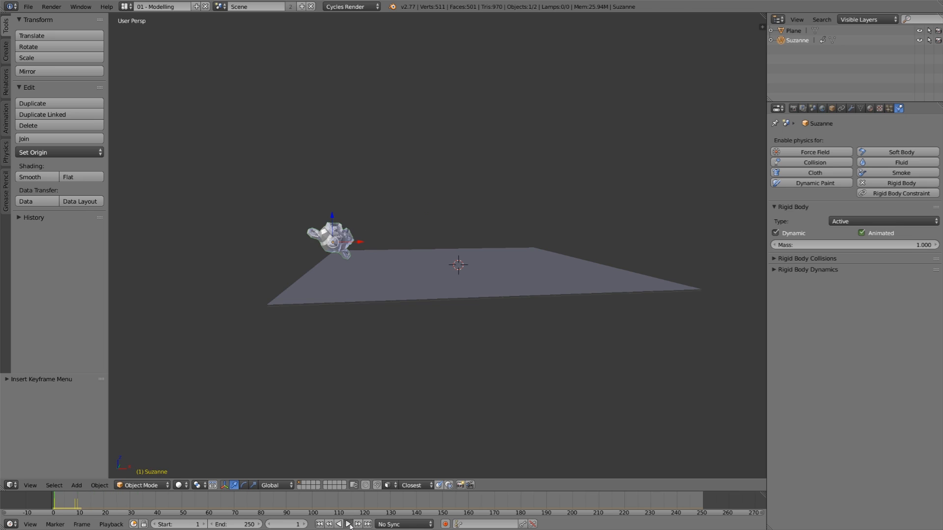
click(348, 524)
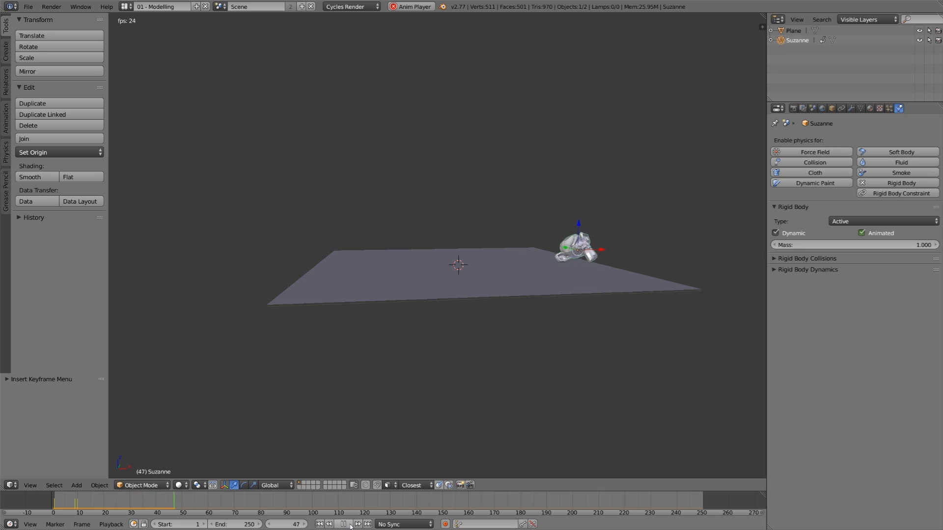
click(343, 525)
click(319, 524)
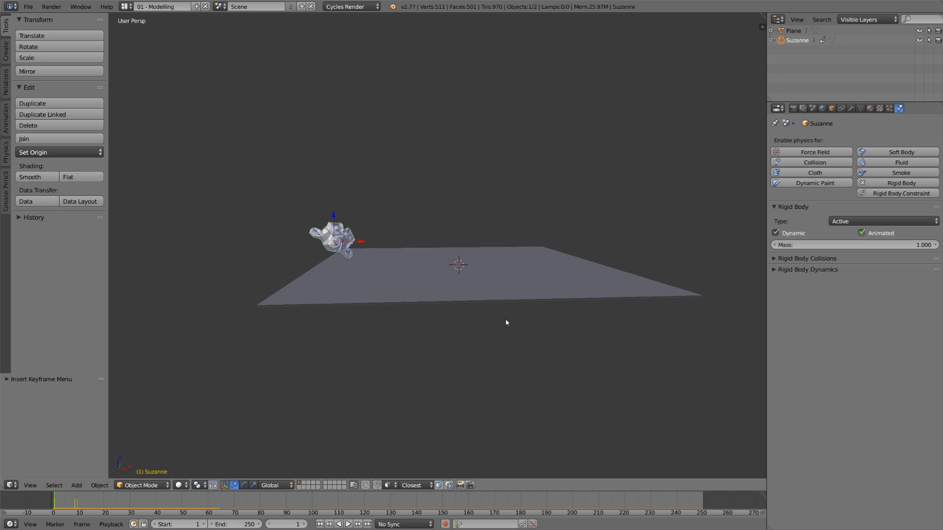
- Add a cube at the plane's center and raise it 1 unit along Z
key(shift+a)
mouse_move(487, 236)
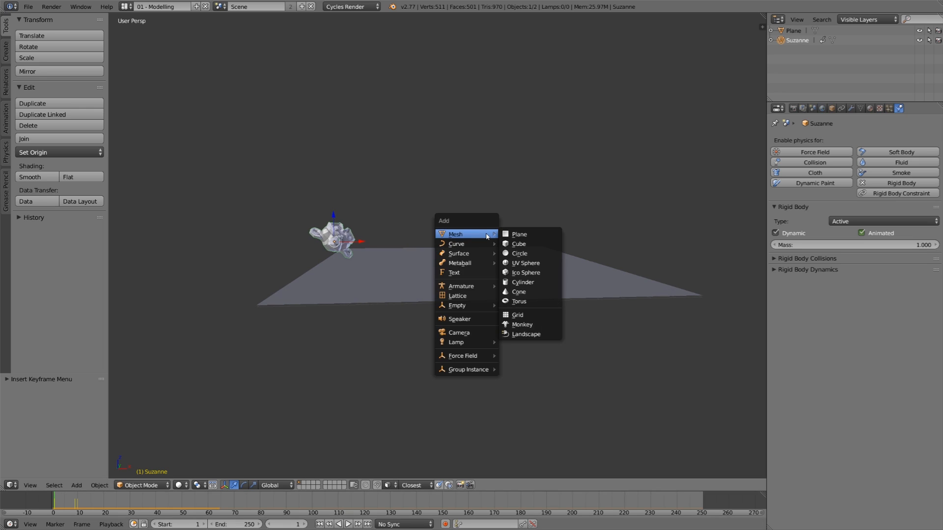
click(507, 244)
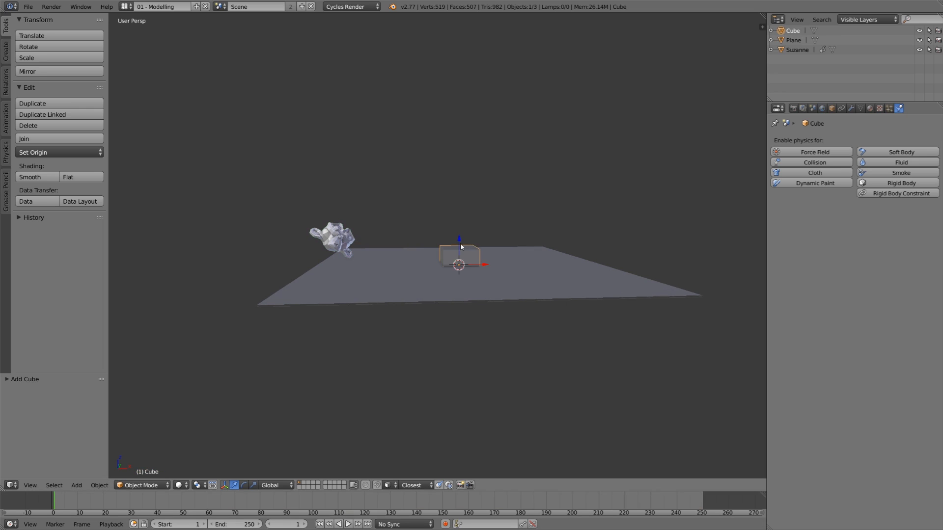
key(g)
key(z)
key(1)
key(Return)
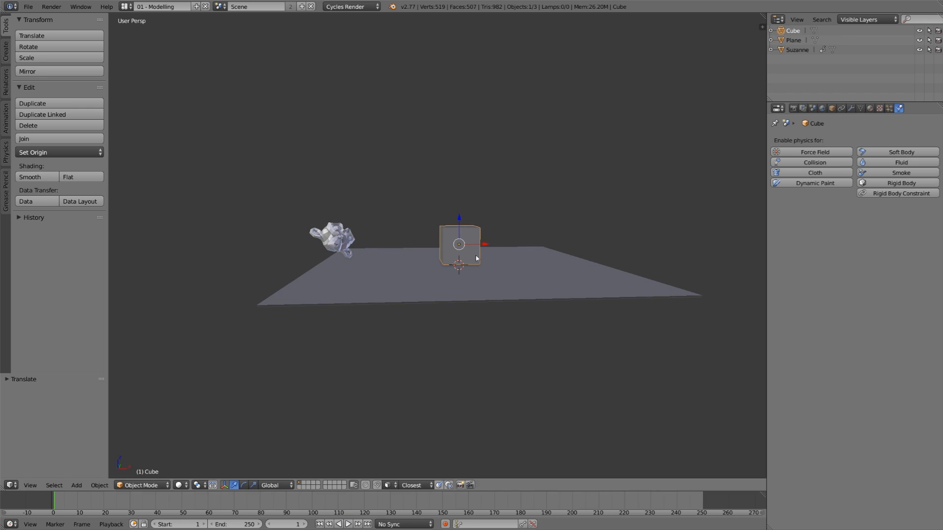
- Duplicate the cube twice, moving each copy about 2.1 units up along Z to build a stack of three
key(shift+d)
key(z)
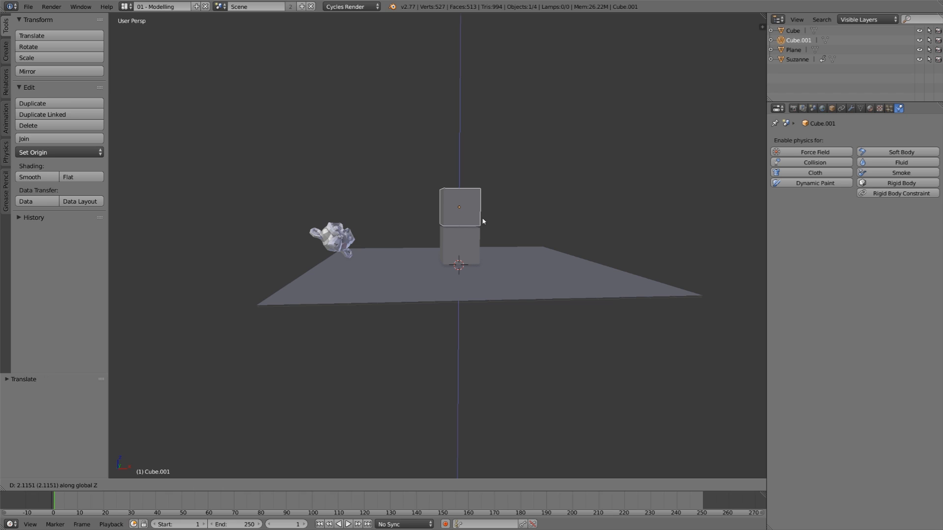
click(483, 222)
key(shift+d)
key(z)
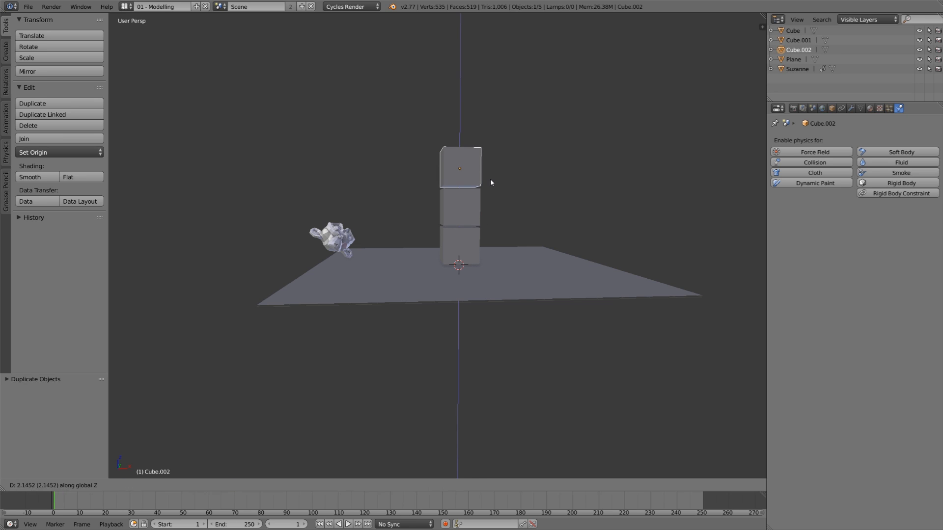
click(490, 183)
- Select all three stacked cubes and add them as active rigid bodies
middle_drag(432, 301, 449, 311)
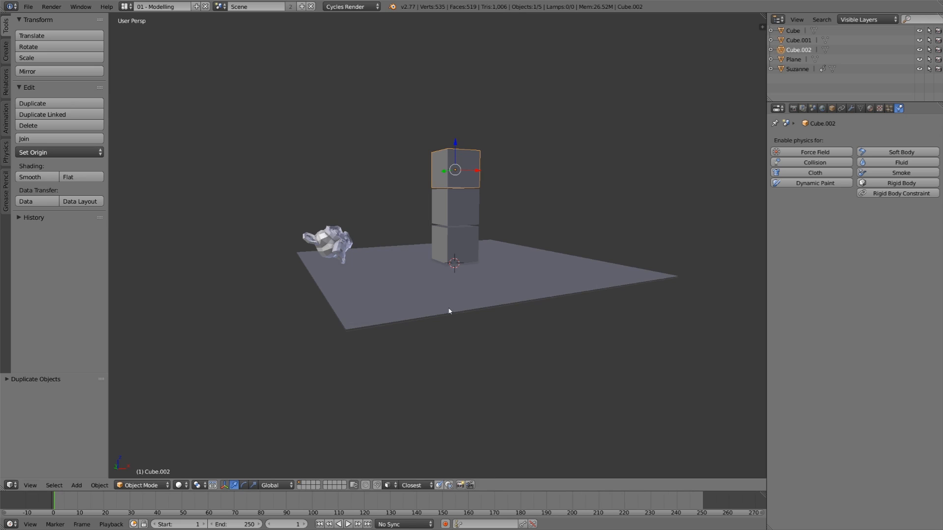
shift+click(471, 207)
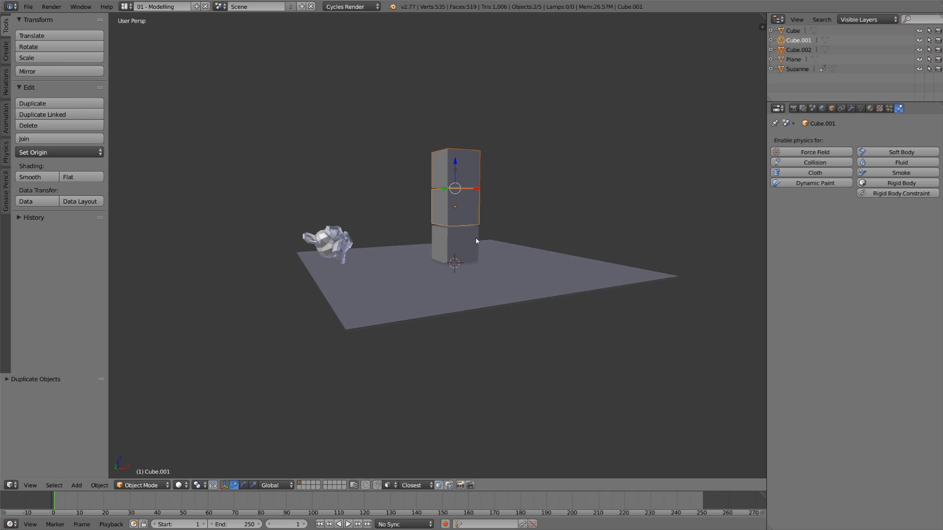
shift+click(475, 244)
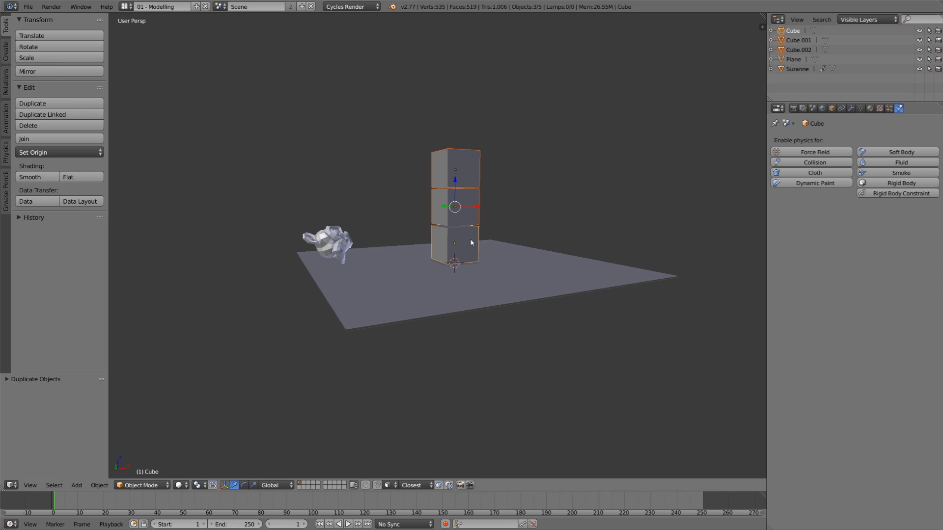
click(7, 162)
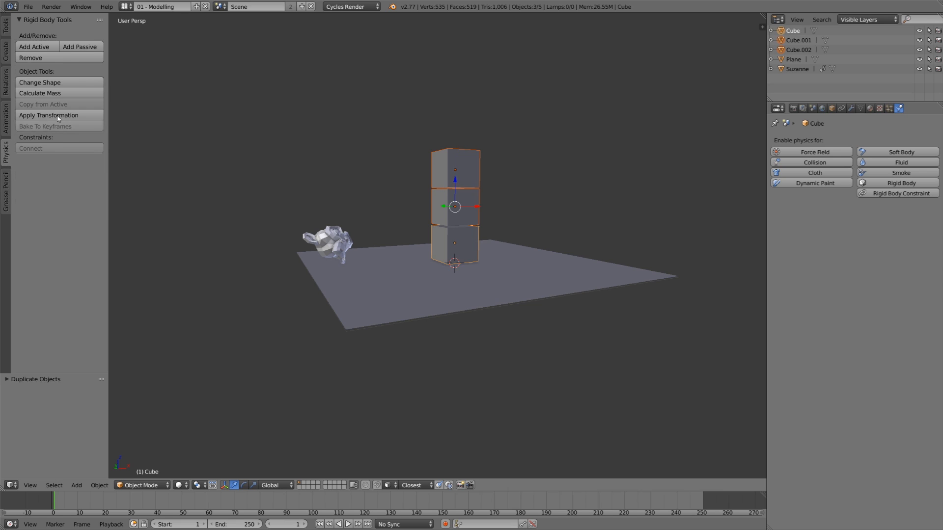
click(36, 47)
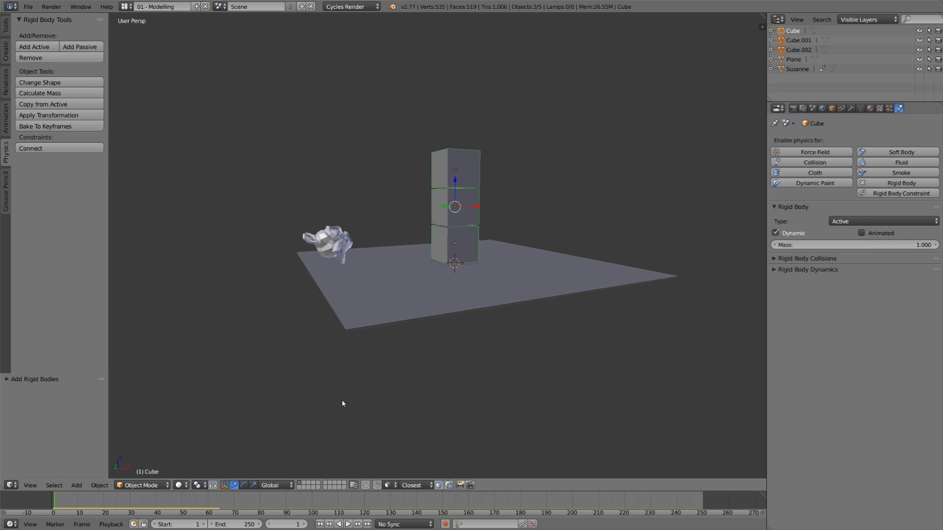
- Play the simulation to watch Suzanne collide with the cube stack, and return to frame 1
click(349, 525)
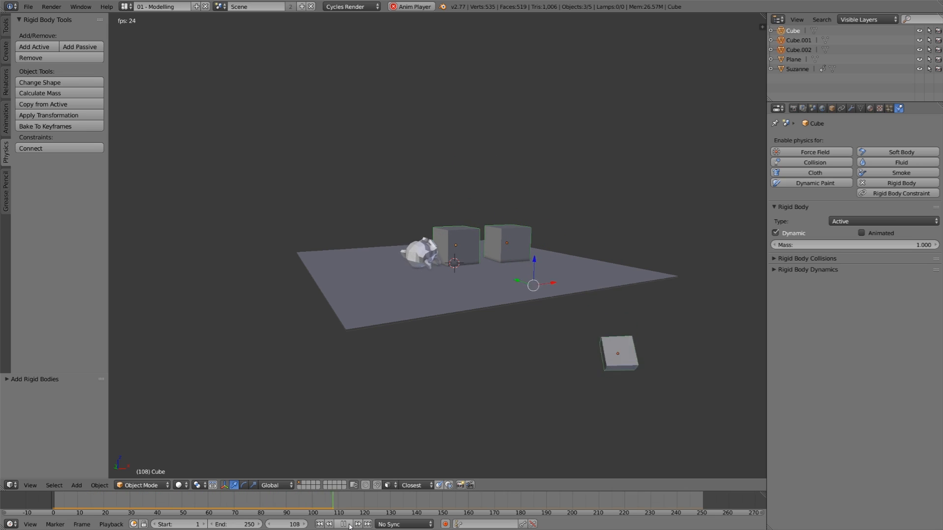
click(344, 524)
click(320, 525)
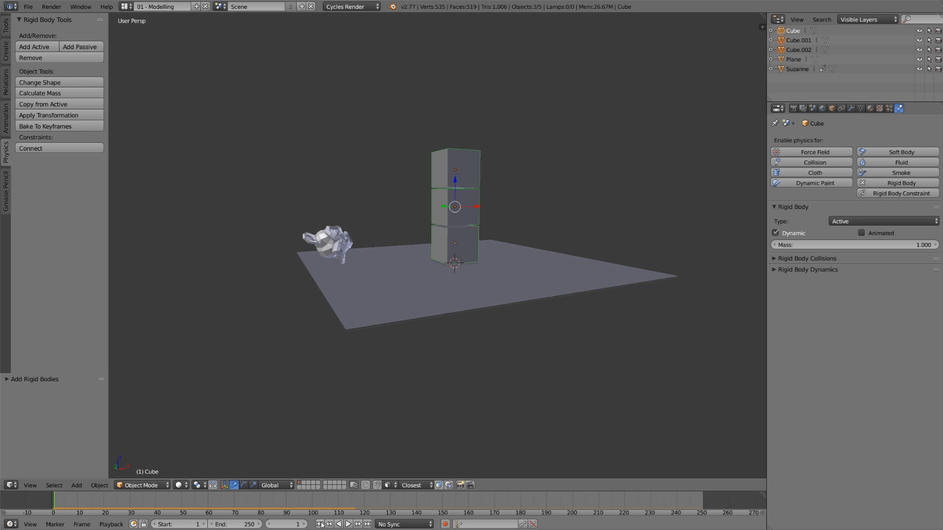
- Set Suzanne's rigid body mass to 10, play the simulation and return to frame 1
middle_drag(359, 397, 351, 399)
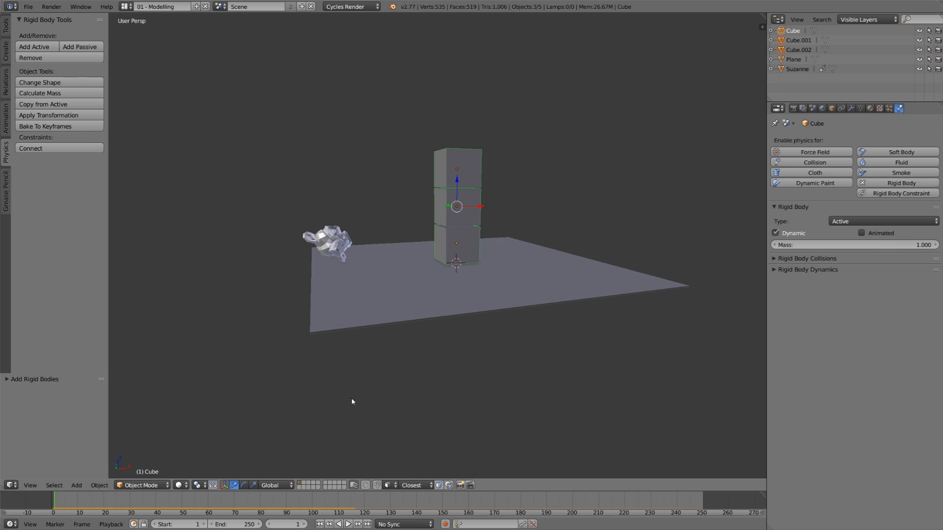
right_click(344, 256)
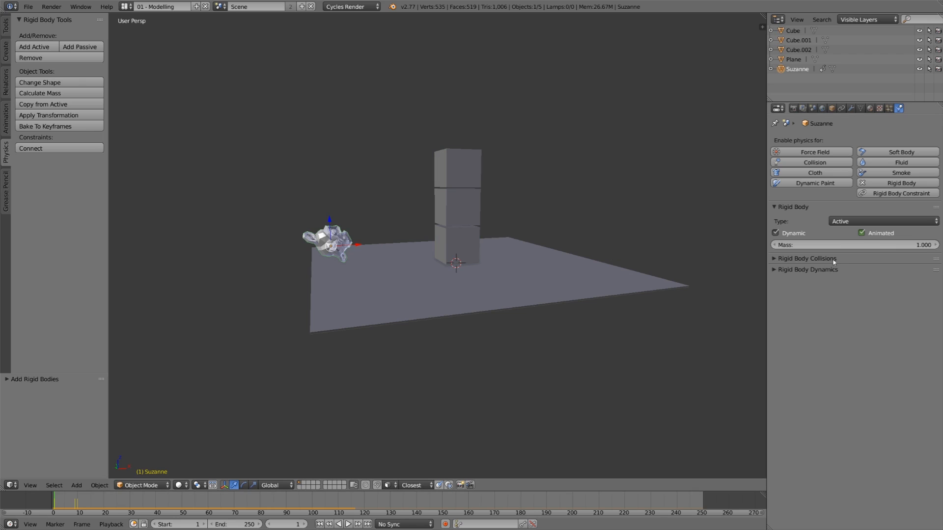
click(838, 244)
text(10)
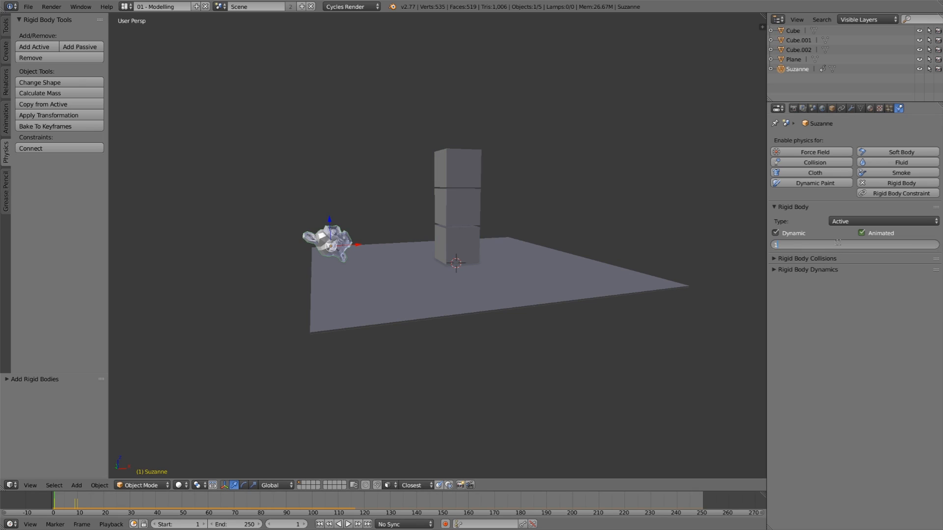
key(Return)
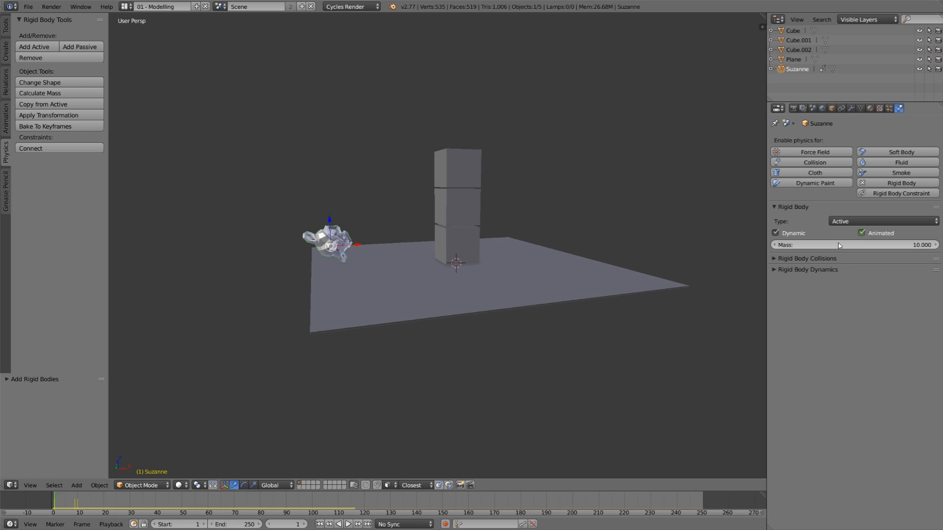
click(347, 525)
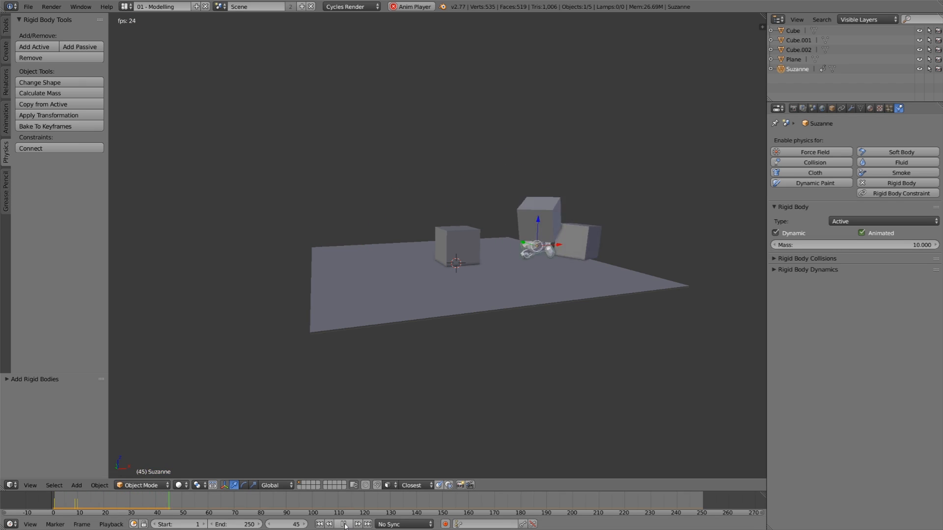
click(319, 524)
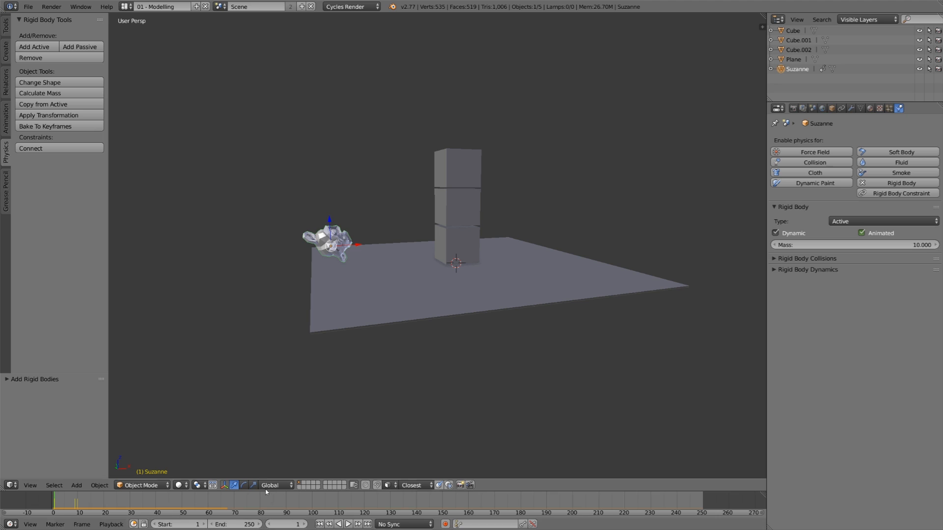
- Calculate Suzanne's mass with the Concrete preset and play the simulation to test the impact on the cubes
mouse_move(326, 350)
middle_down()
mouse_move(345, 357)
mouse_move(328, 351)
middle_up()
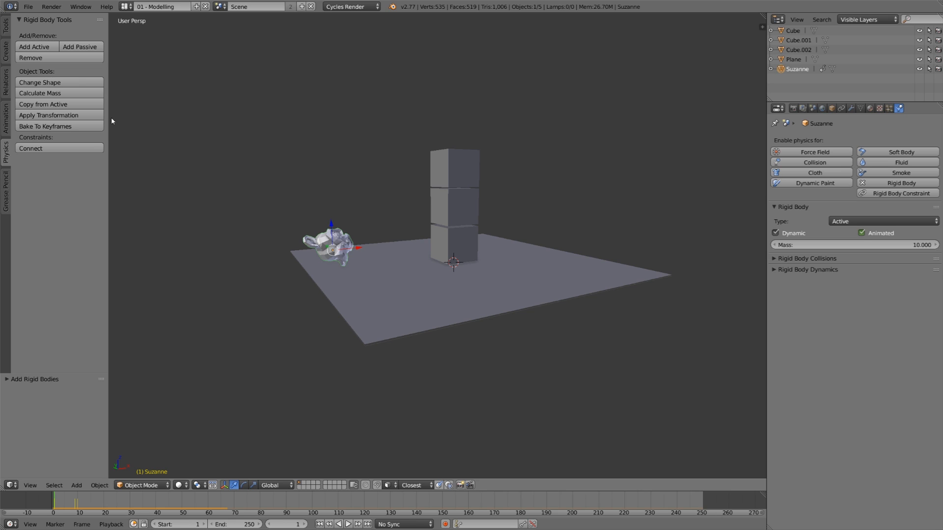
click(75, 93)
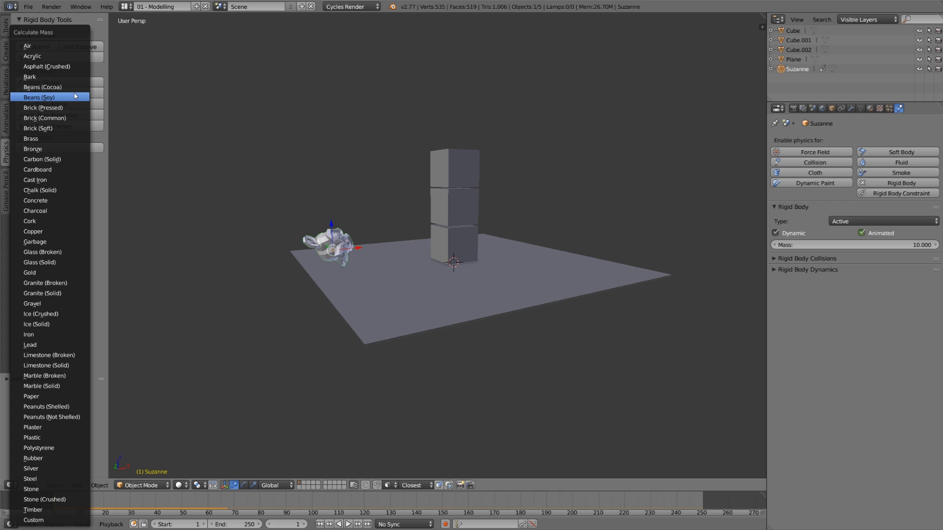
click(61, 201)
click(349, 525)
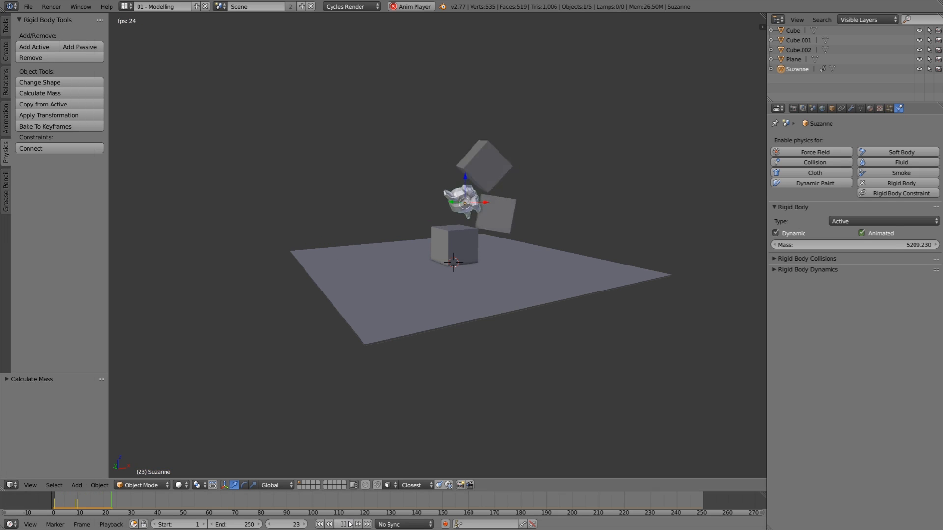
key(Escape)
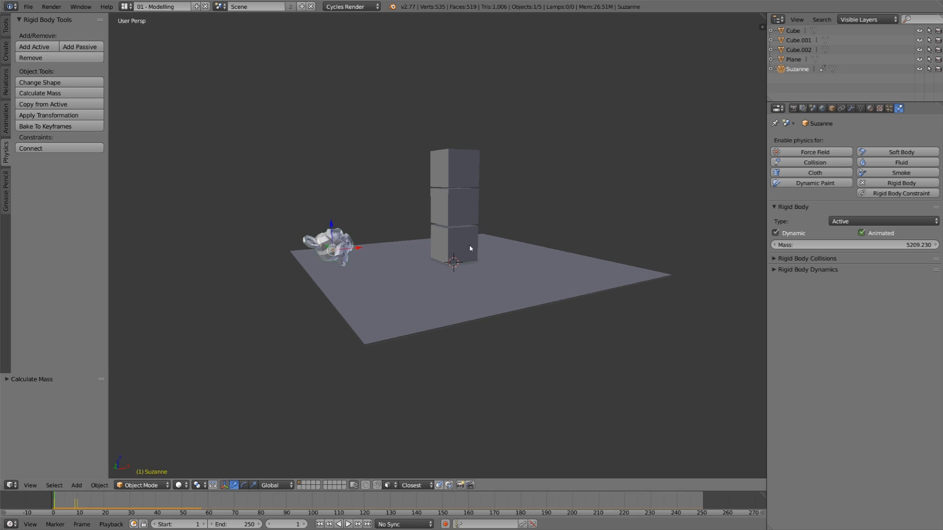
- Select all three stacked cubes and calculate their mass with the Gold preset
click(470, 245)
shift+click(467, 207)
shift+click(467, 162)
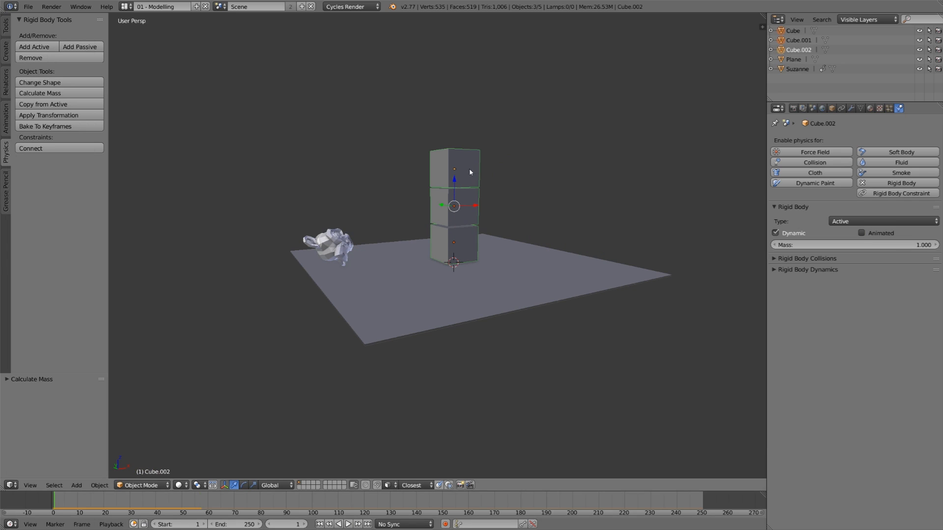
click(88, 94)
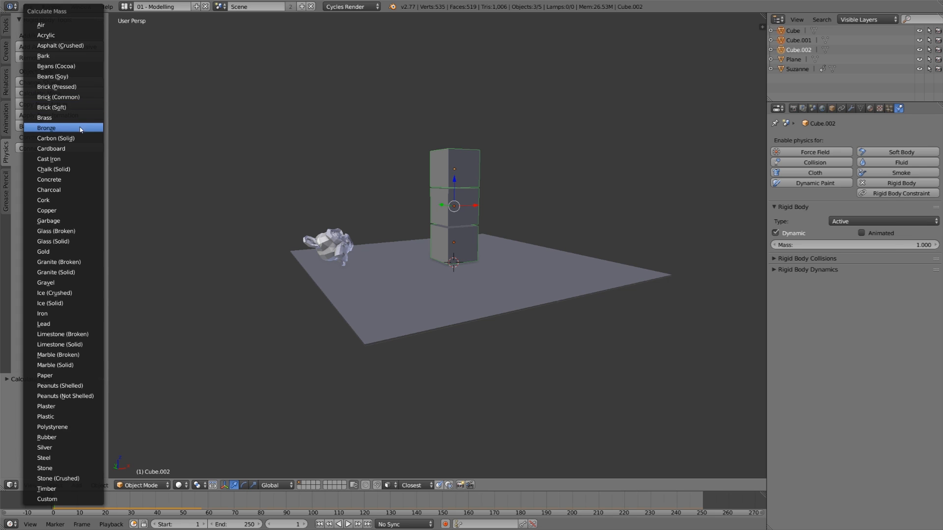
click(72, 252)
- Play the simulation to compare Suzanne's impact against the heavier cubes, and return to frame 1
click(348, 525)
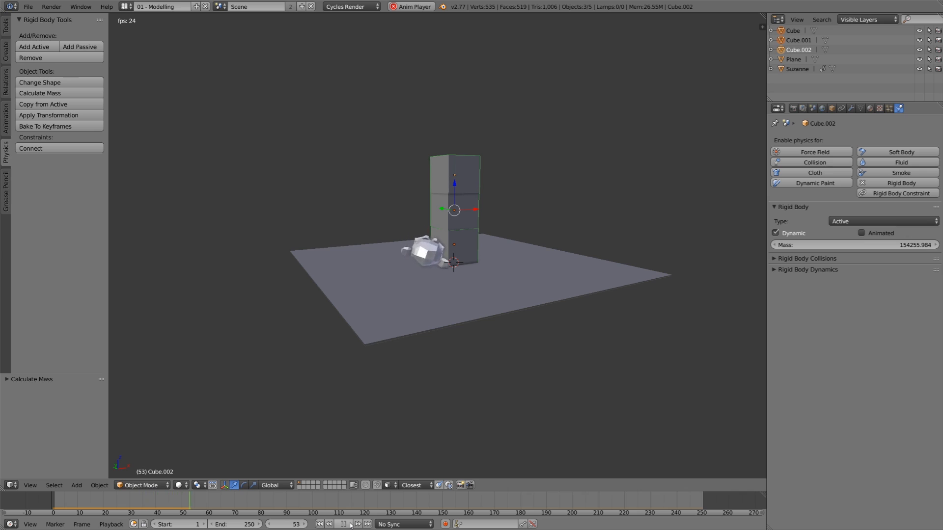
click(343, 524)
click(319, 525)
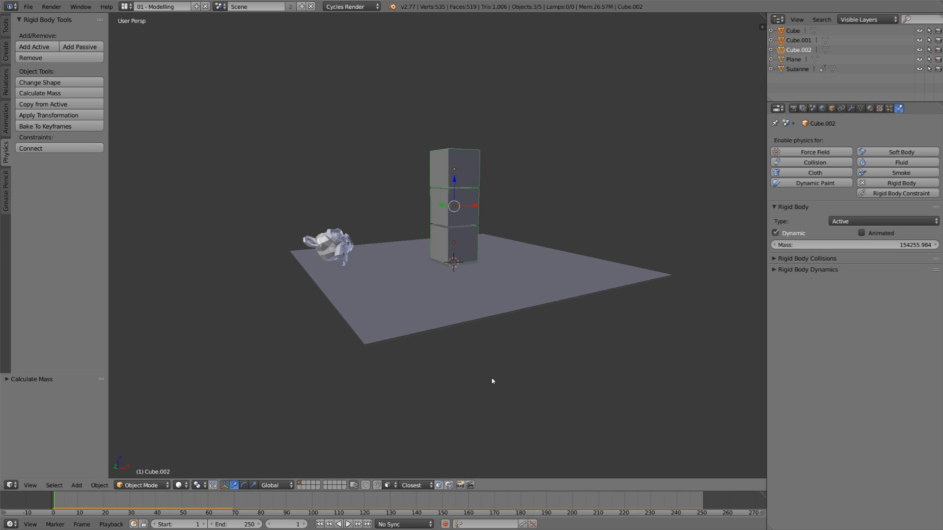
middle_drag(492, 381, 503, 329)
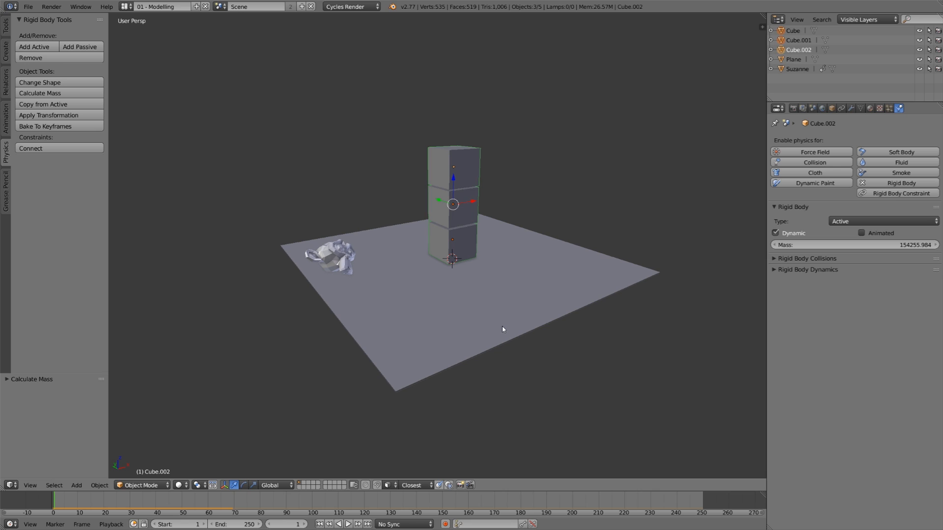